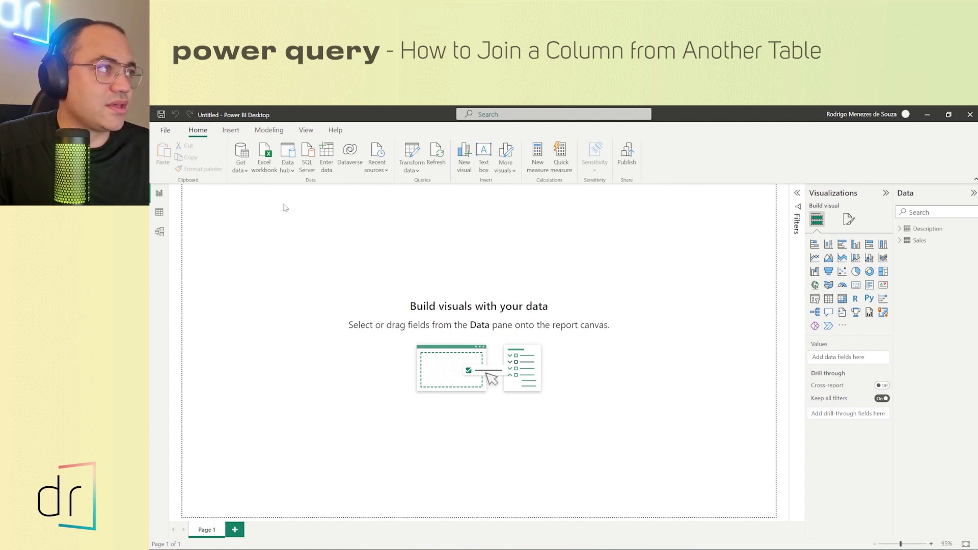
Open the Power Query Editor to transform the report's loaded data.
left_click(417, 171)
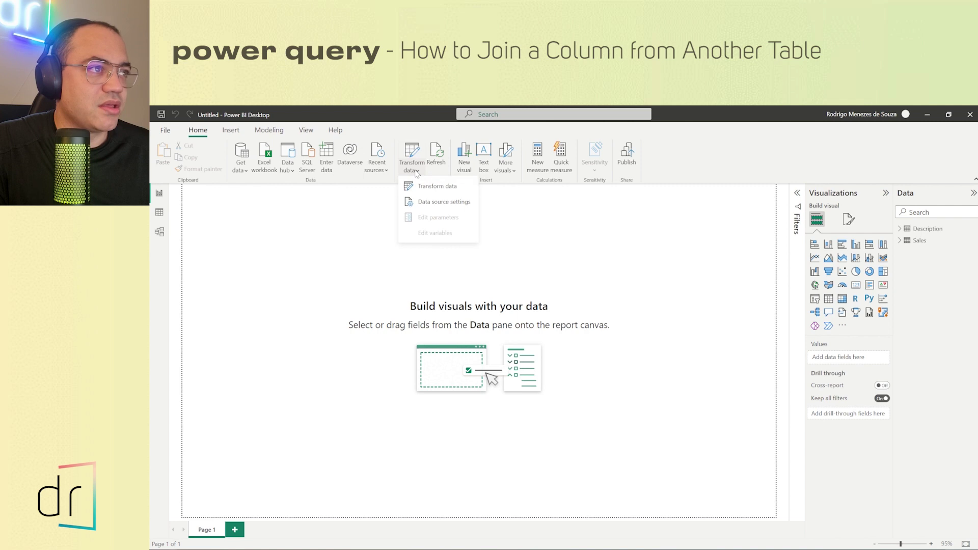
left_click(428, 188)
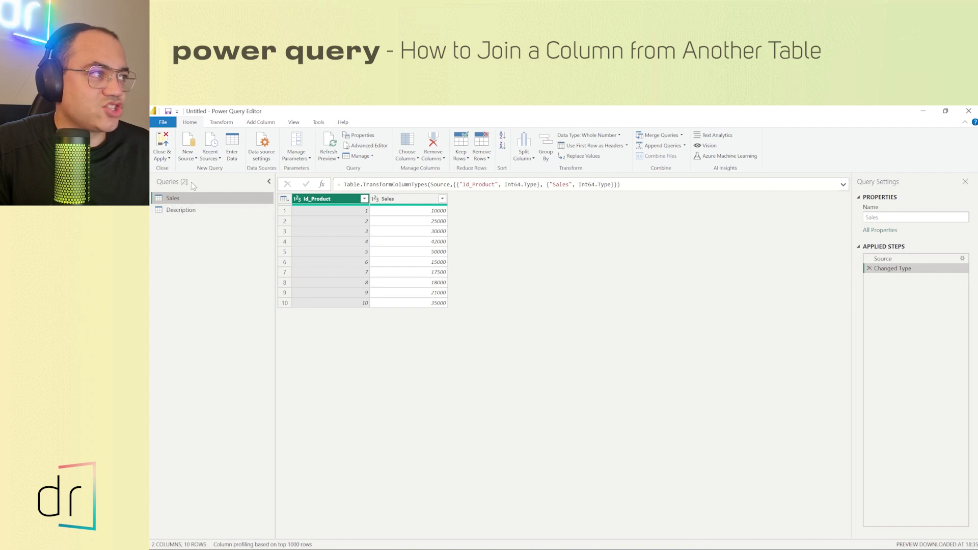
Compare the columns and rows of the Sales and Description queries to find their common key column.
left_click(184, 210)
left_click(180, 198)
left_click(184, 211)
left_click(212, 201)
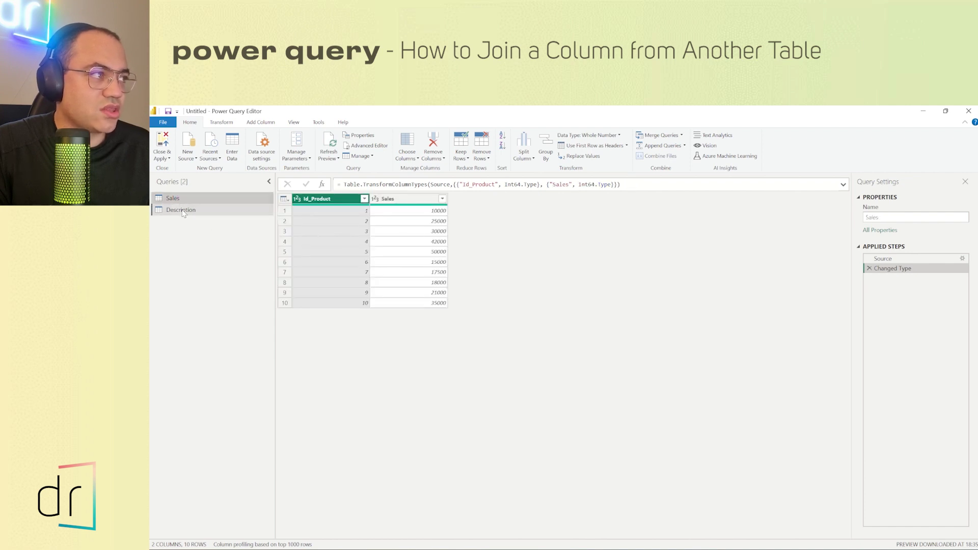
left_click(194, 213)
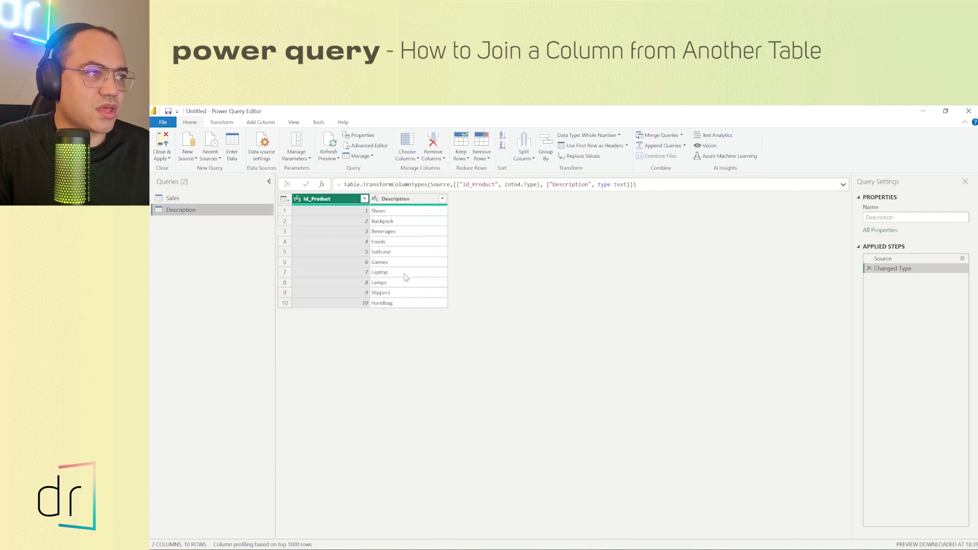
left_click(202, 198)
left_click(206, 209)
left_click(206, 198)
left_click(206, 209)
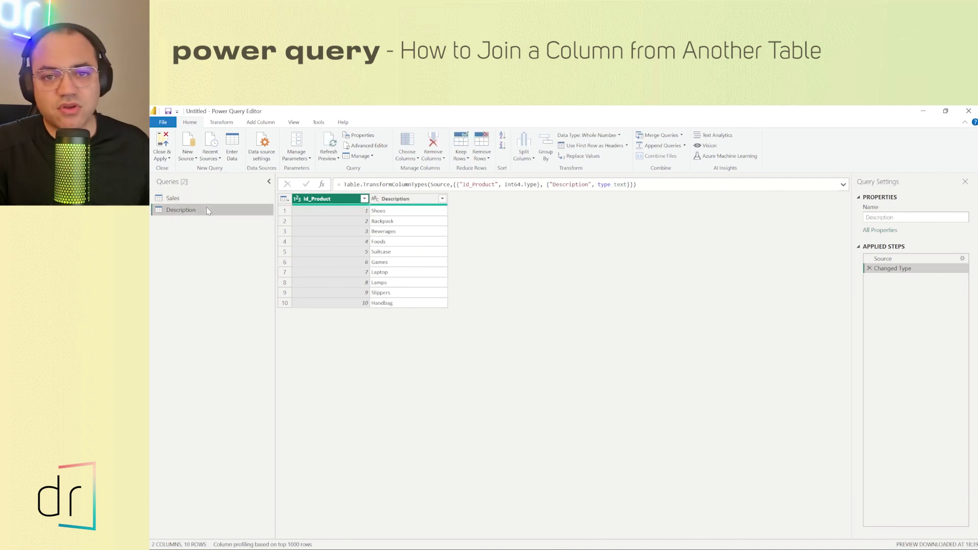
left_click(204, 198)
left_click(206, 209)
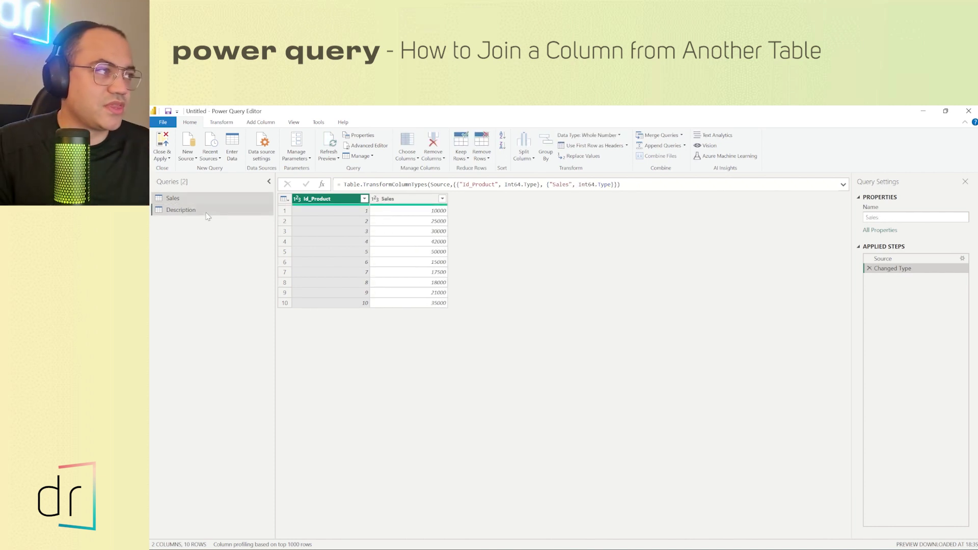
left_click(205, 198)
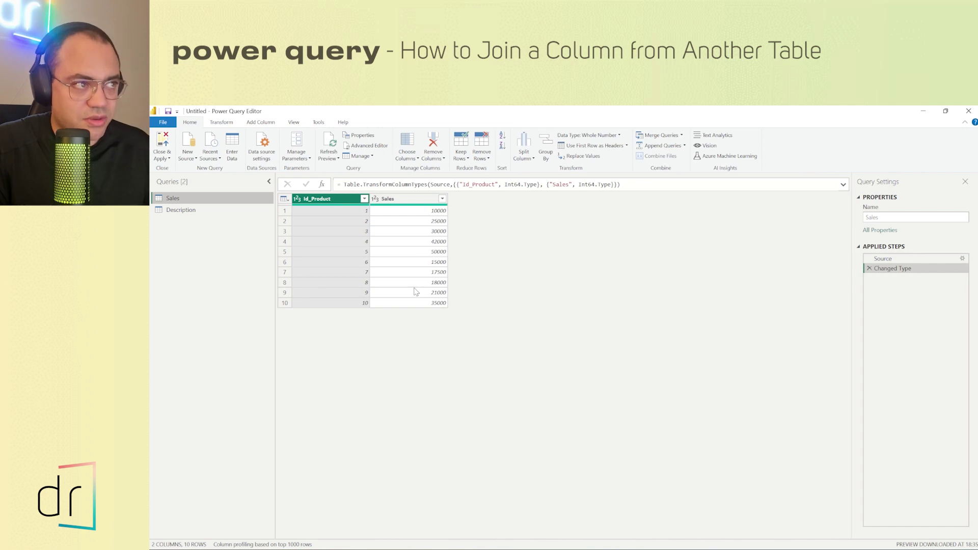
left_click(202, 212)
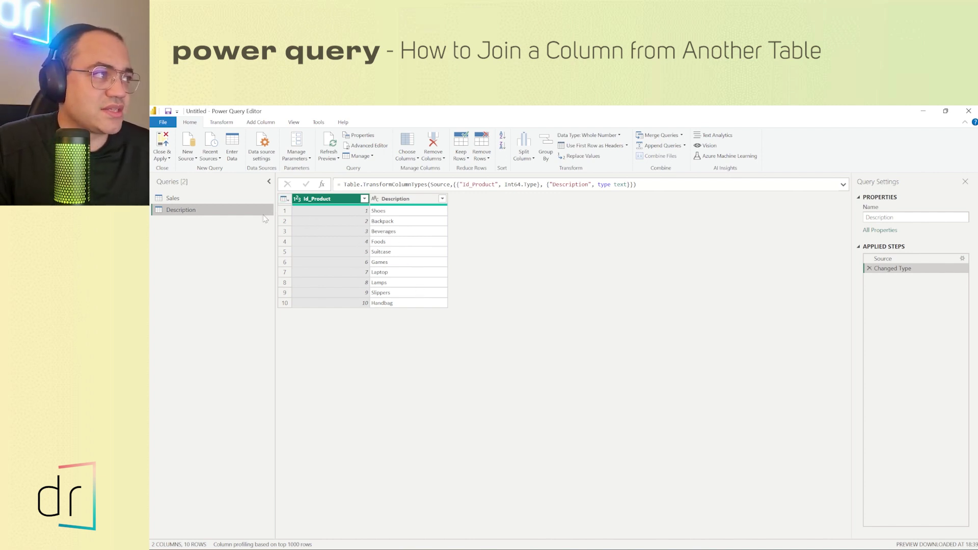
left_click(223, 199)
left_click(225, 211)
left_click(223, 200)
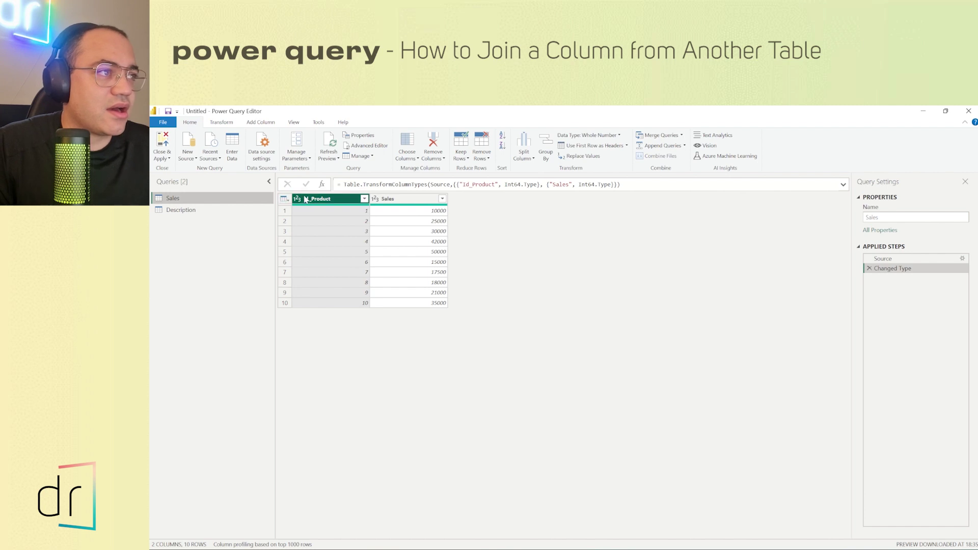
Change the Id_Product column of the Description query to the Text type, replacing the current conversion.
left_click(205, 209)
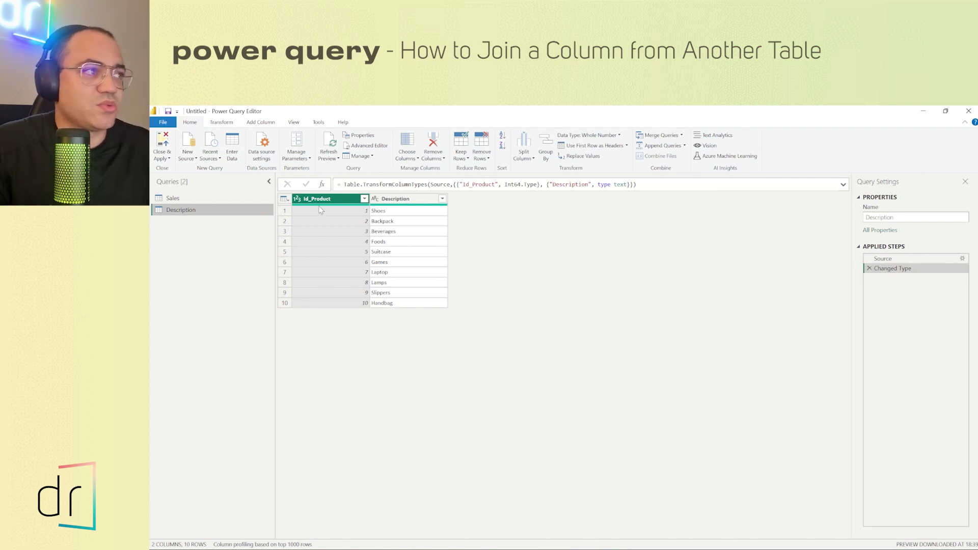
left_click(298, 199)
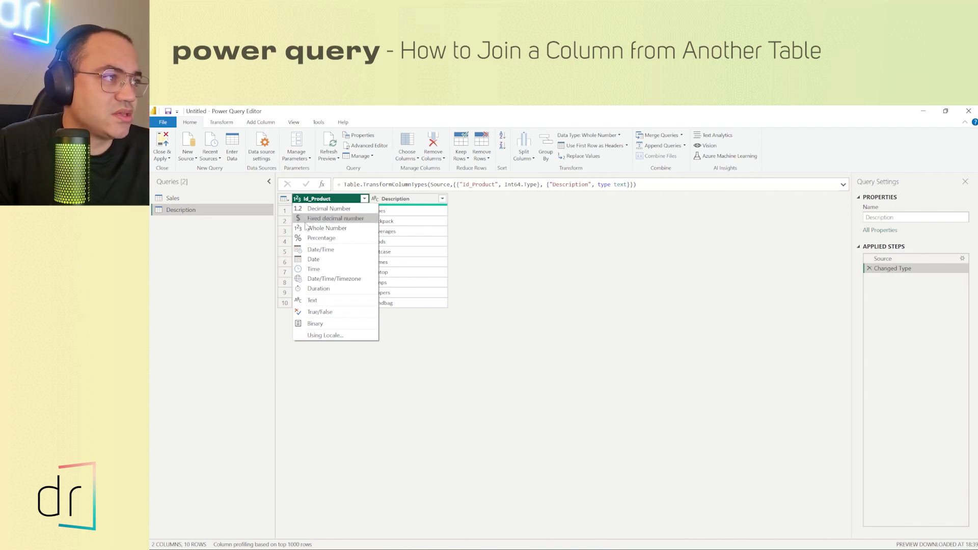
left_click(324, 301)
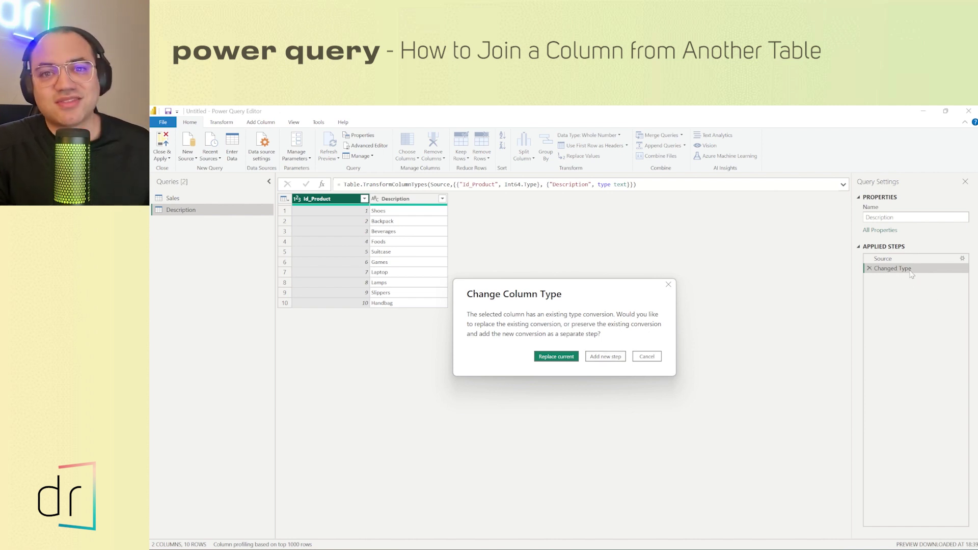
left_click(557, 356)
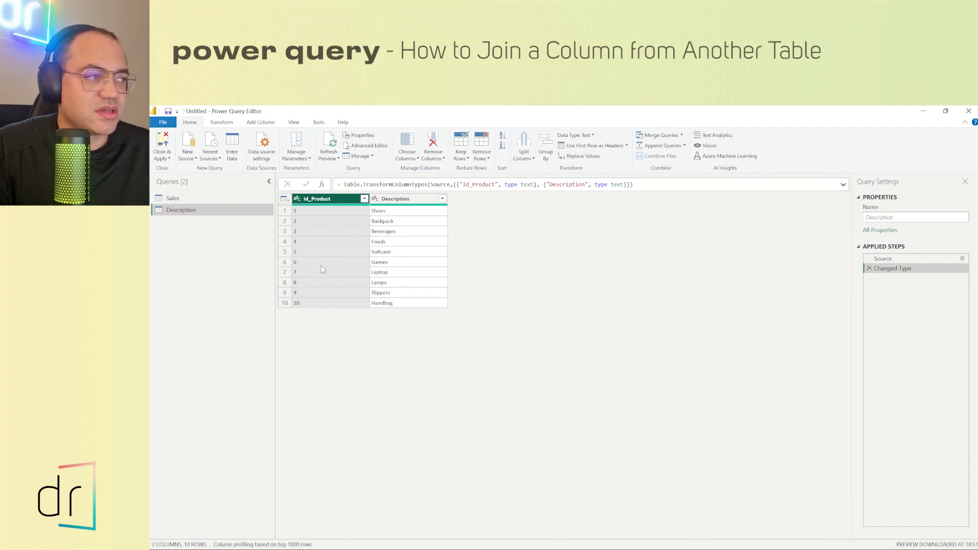
Change the Sales query's Id_Product column to Text, replacing the current conversion, and compare it with the Description query.
left_click(187, 198)
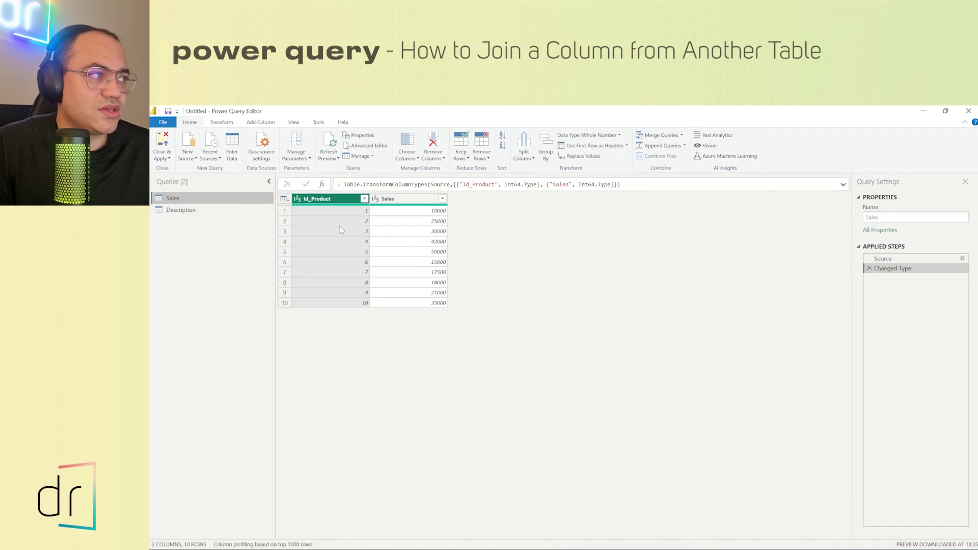
left_click(298, 199)
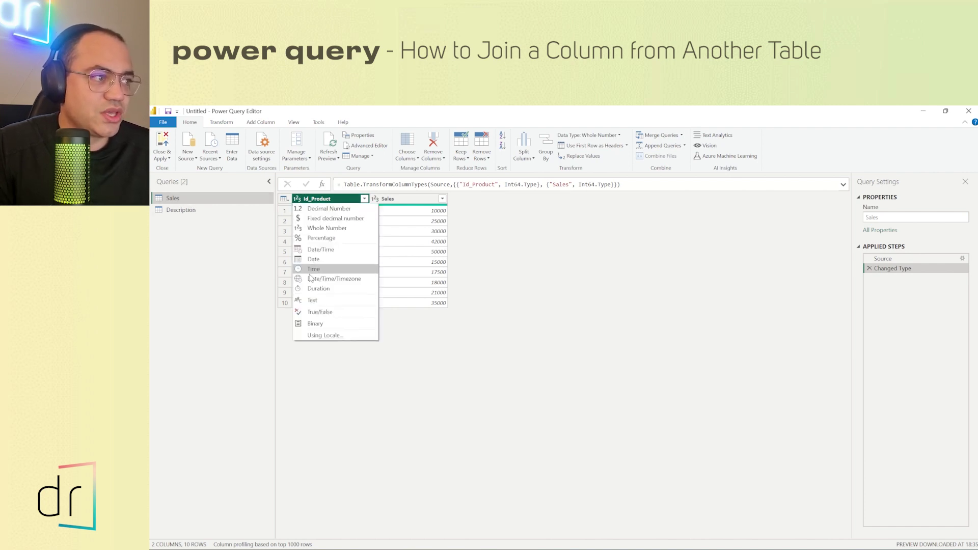
left_click(320, 302)
left_click(558, 357)
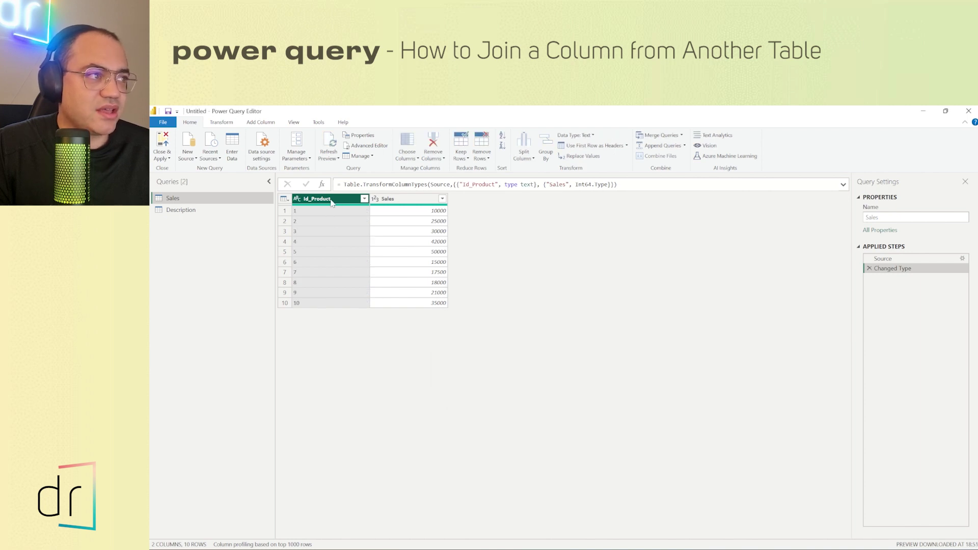
left_click(197, 210)
left_click(198, 198)
left_click(198, 210)
left_click(199, 198)
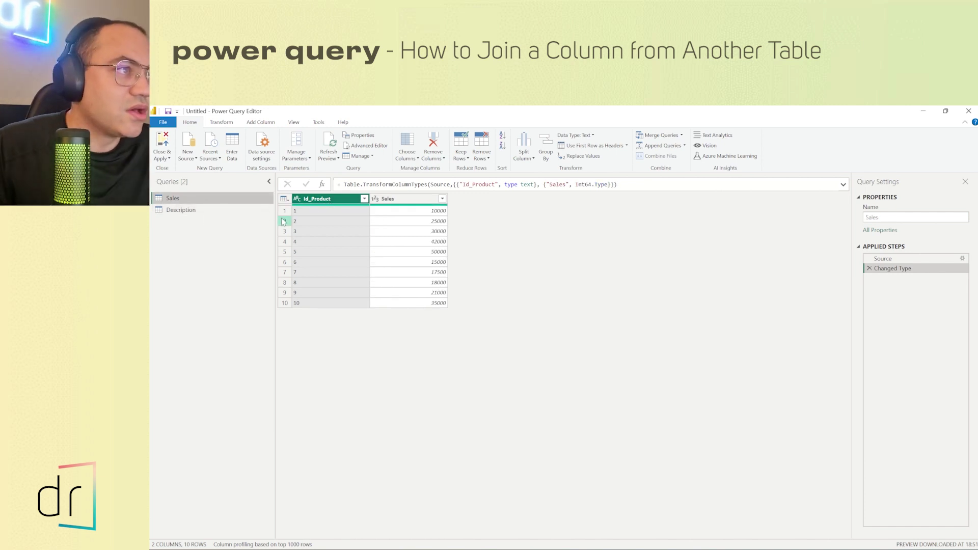
left_click(231, 213)
left_click(226, 200)
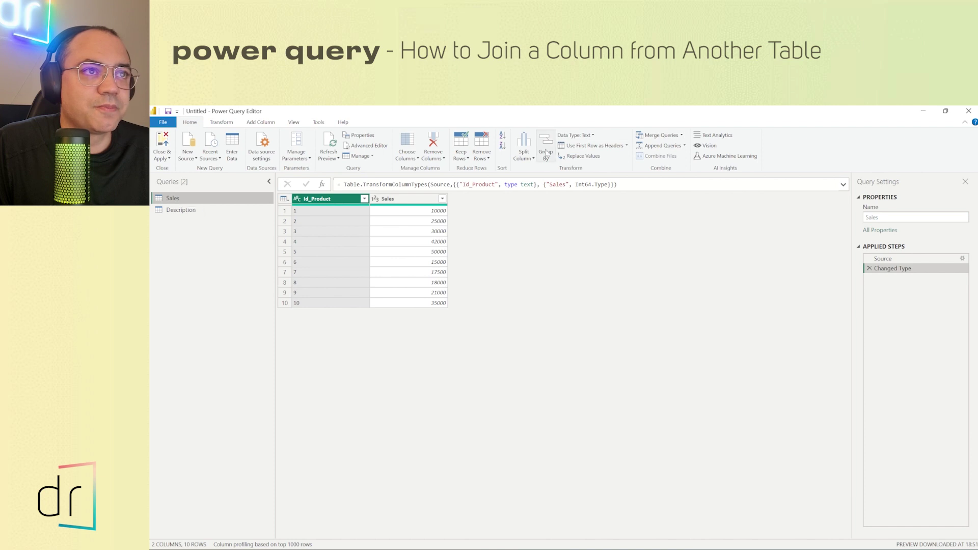
Merge the Description table into the Sales query, matching Id_Product in both tables with a Left Outer join.
left_click(665, 136)
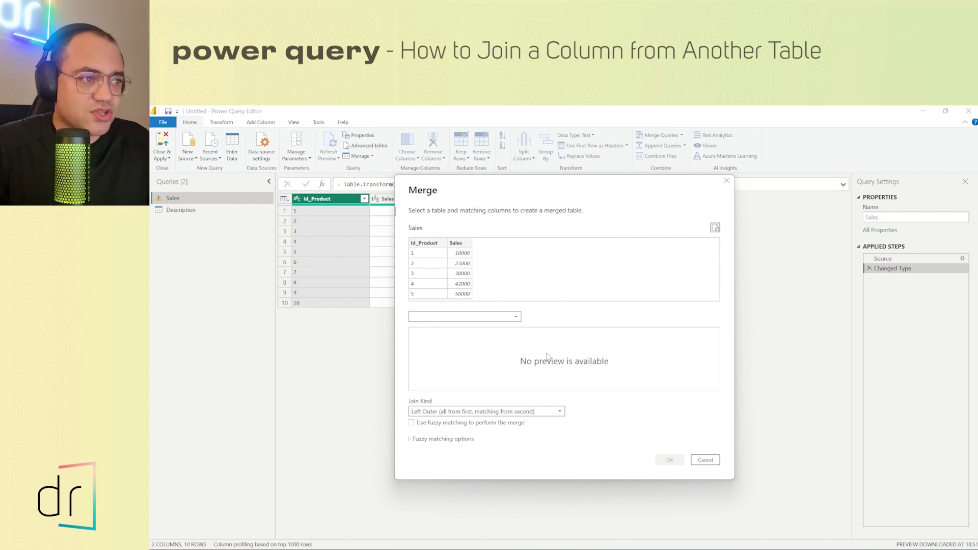
left_click(512, 317)
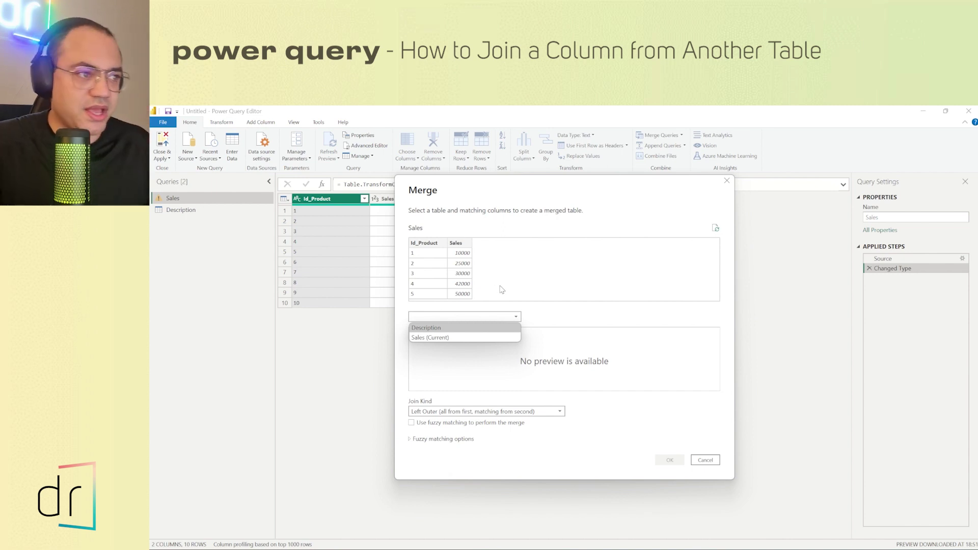
left_click(441, 329)
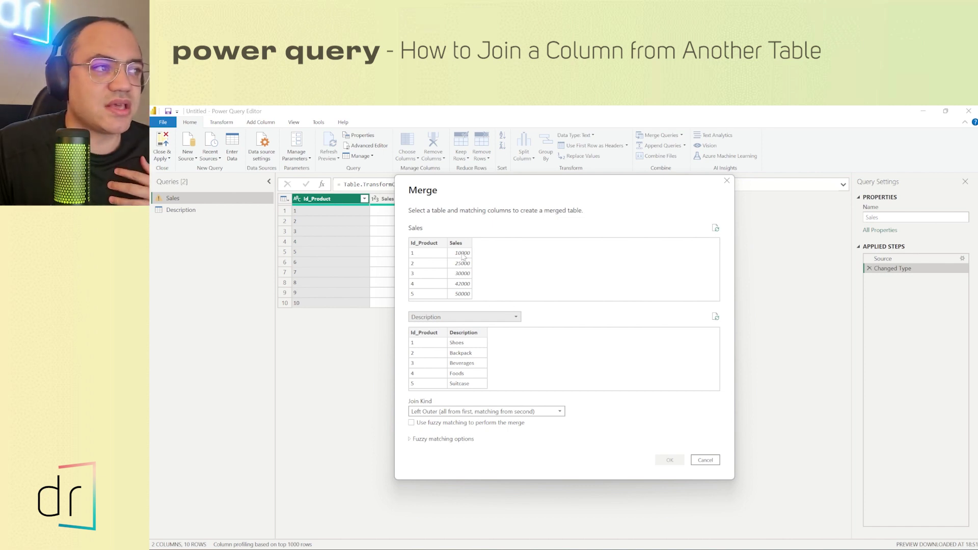
left_click(424, 245)
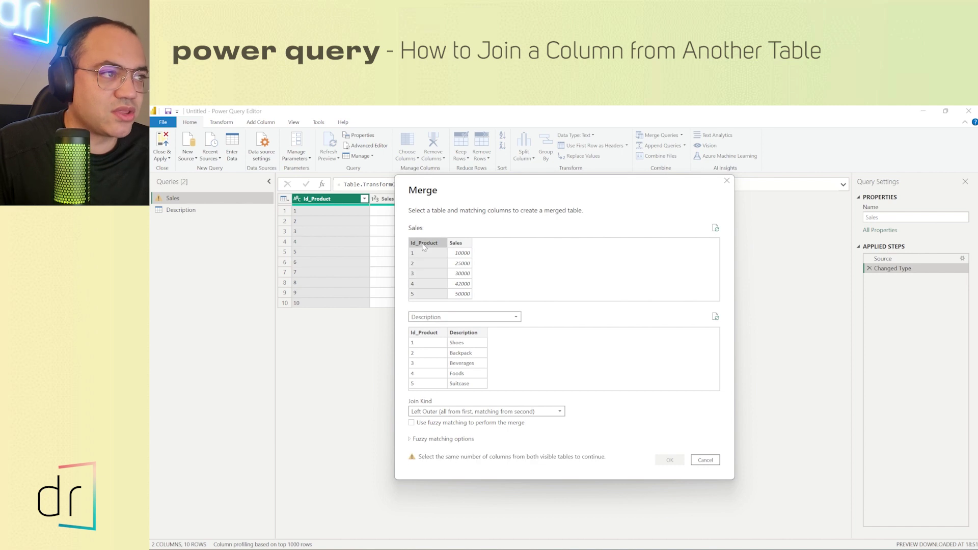
left_click(438, 337)
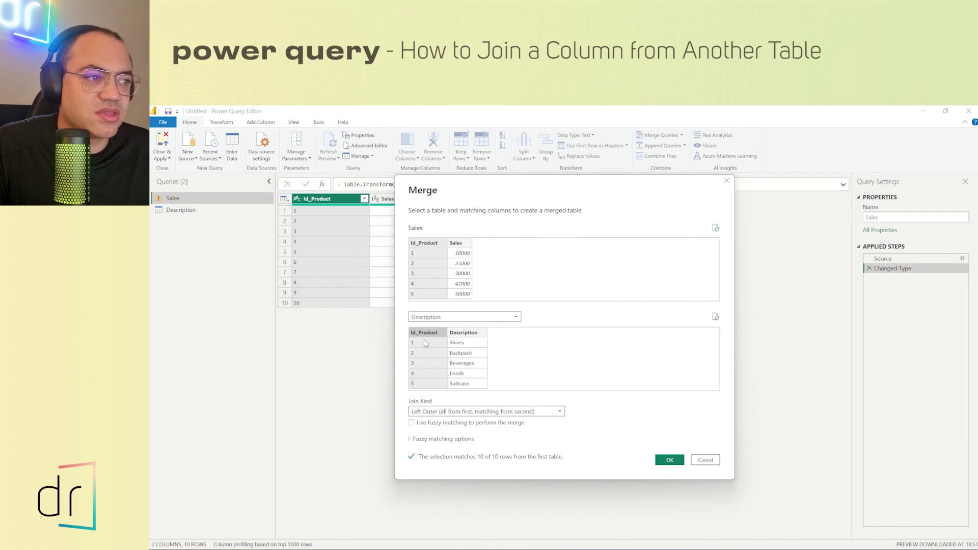
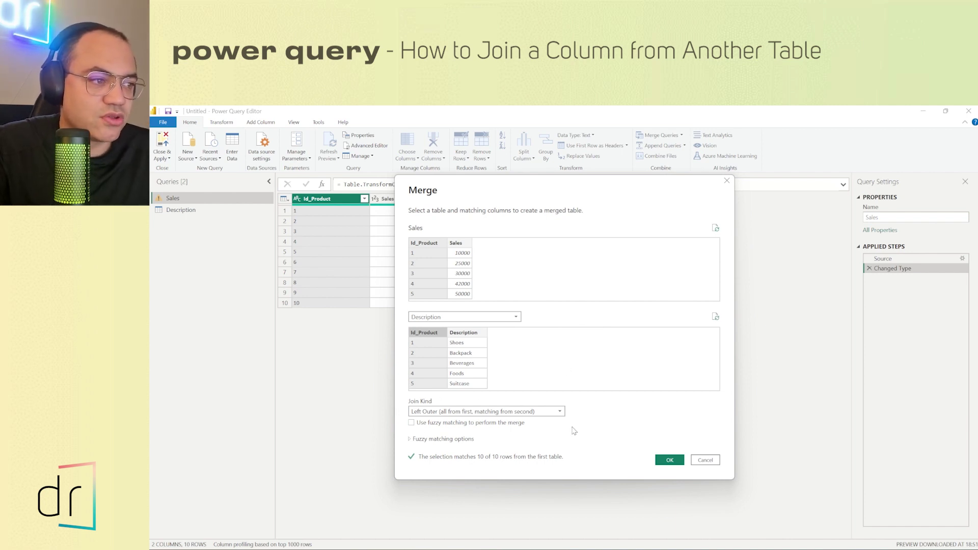
left_click(478, 414)
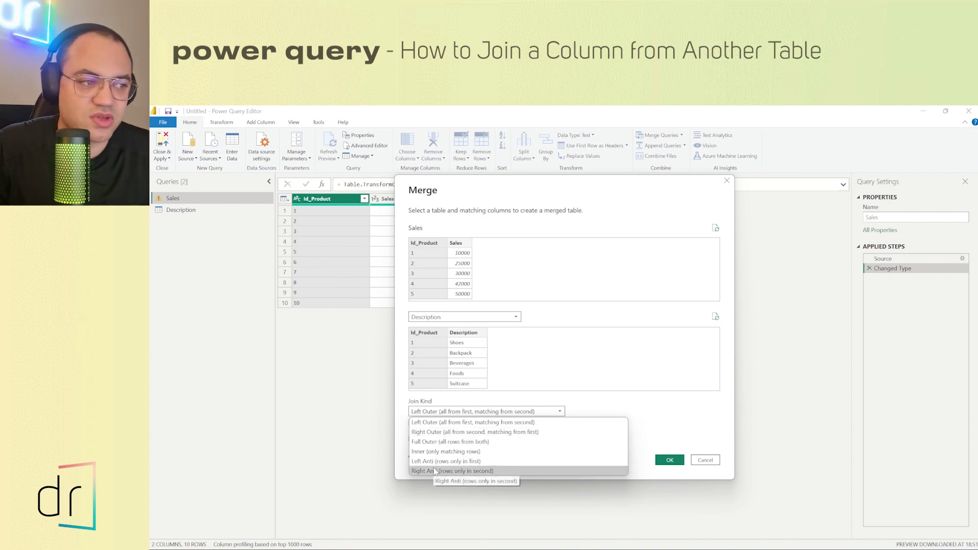
left_click(438, 424)
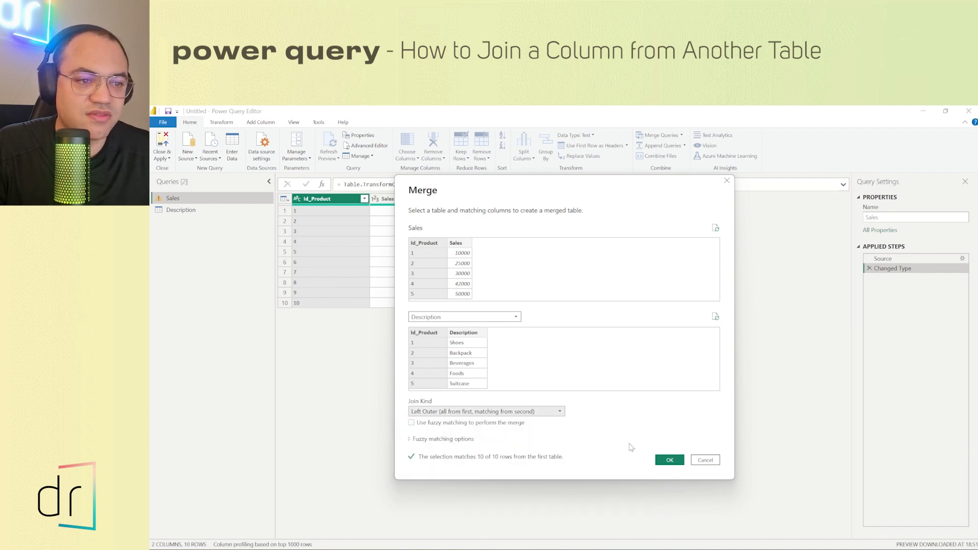
left_click(669, 460)
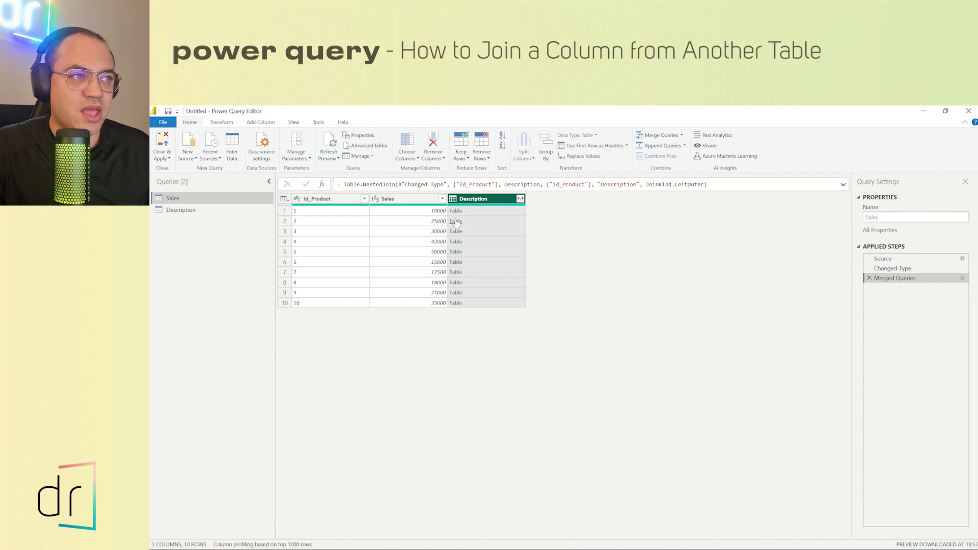
Expand the merged Description column to only its Description field, using the original column name as prefix.
left_click(520, 199)
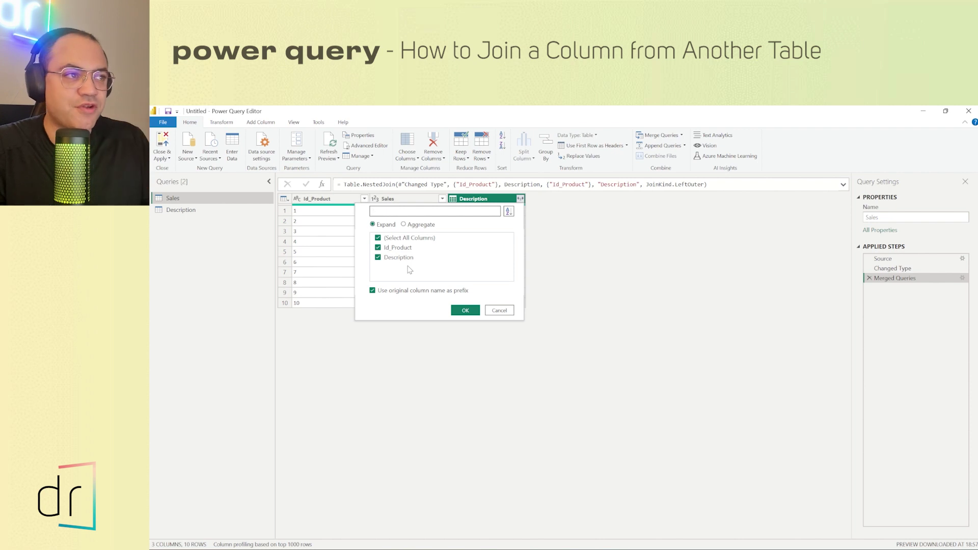
left_click(408, 239)
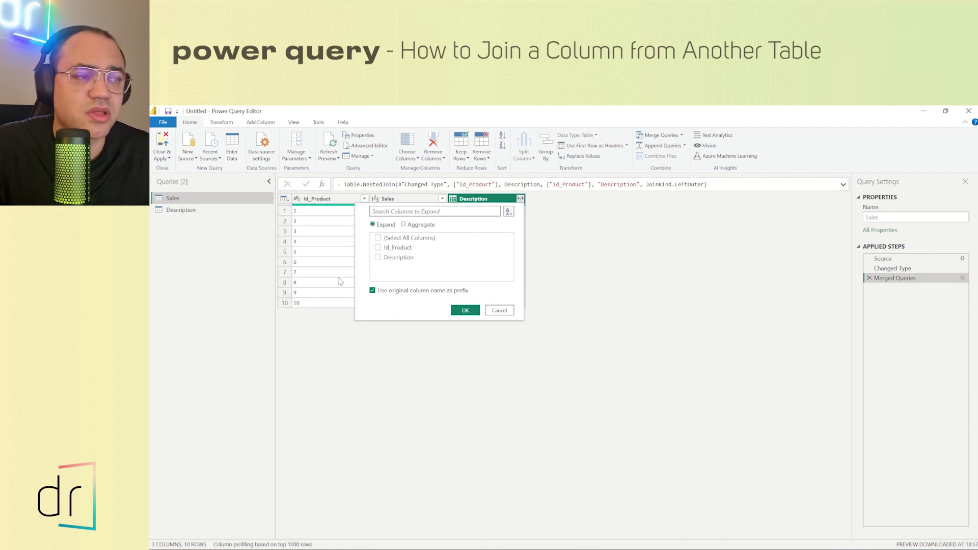
left_click(378, 258)
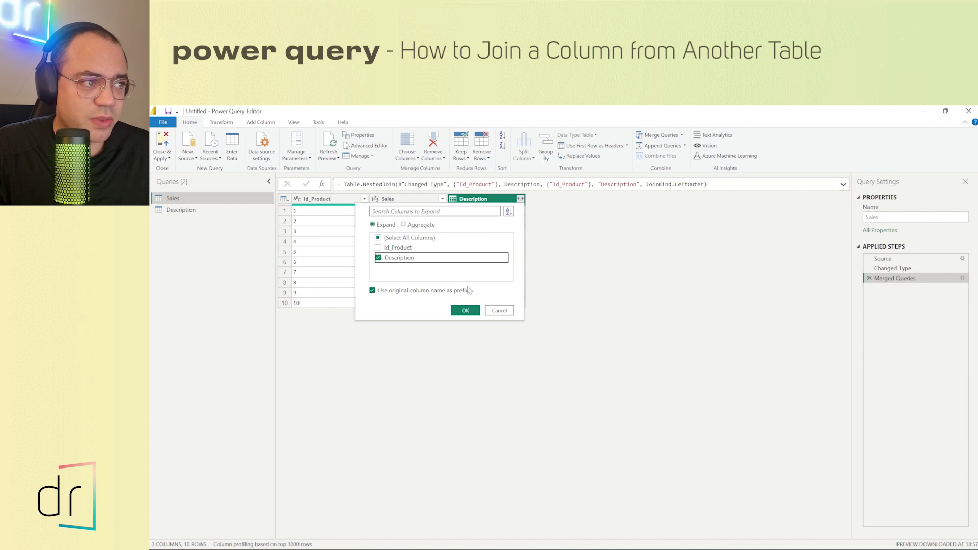
left_click(374, 293)
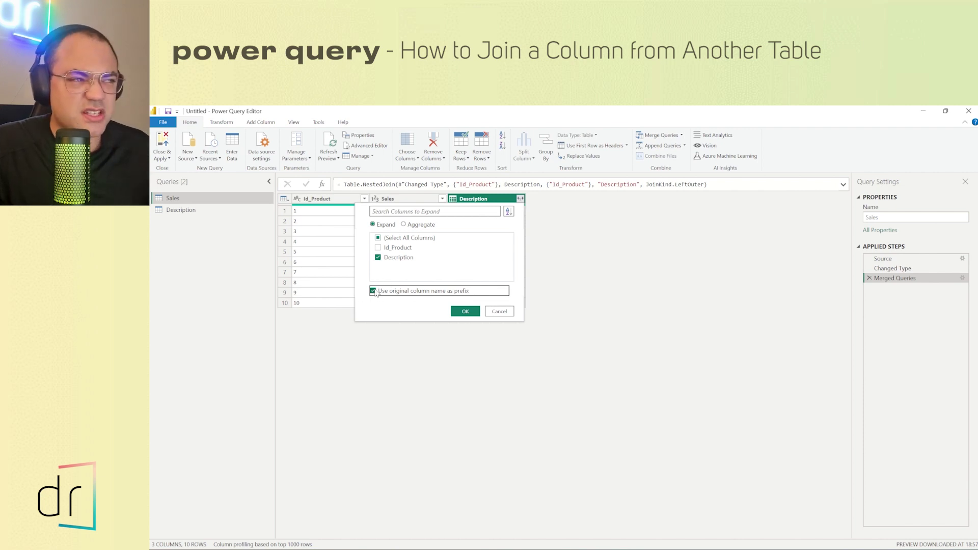
left_click(463, 312)
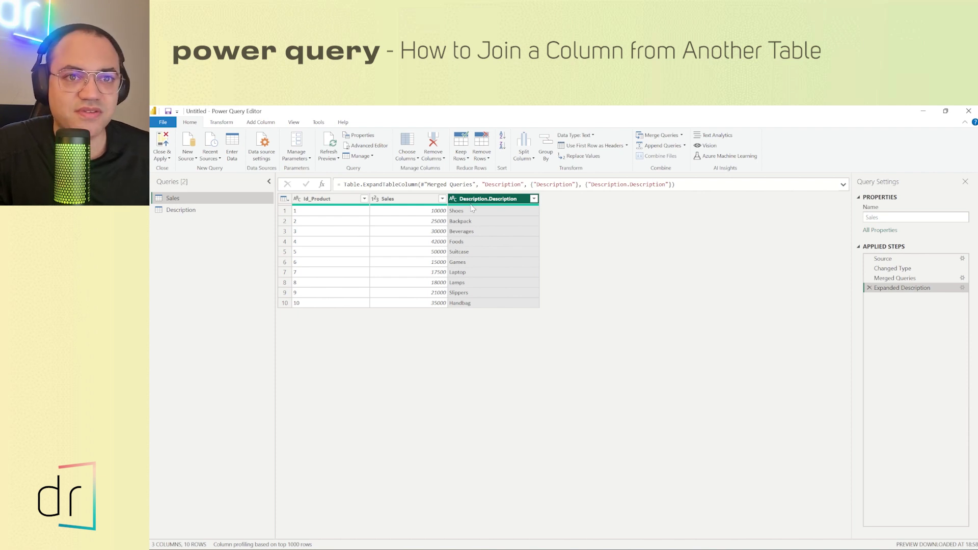
Edit the Expanded Description step of the Sales query to remove the default column name prefix.
left_click(962, 288)
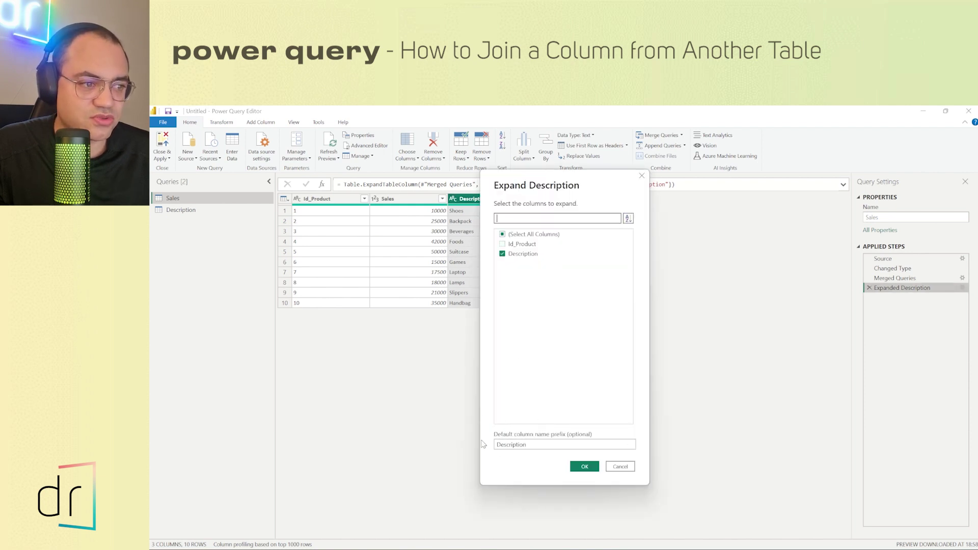
left_click_drag(579, 445, 485, 445)
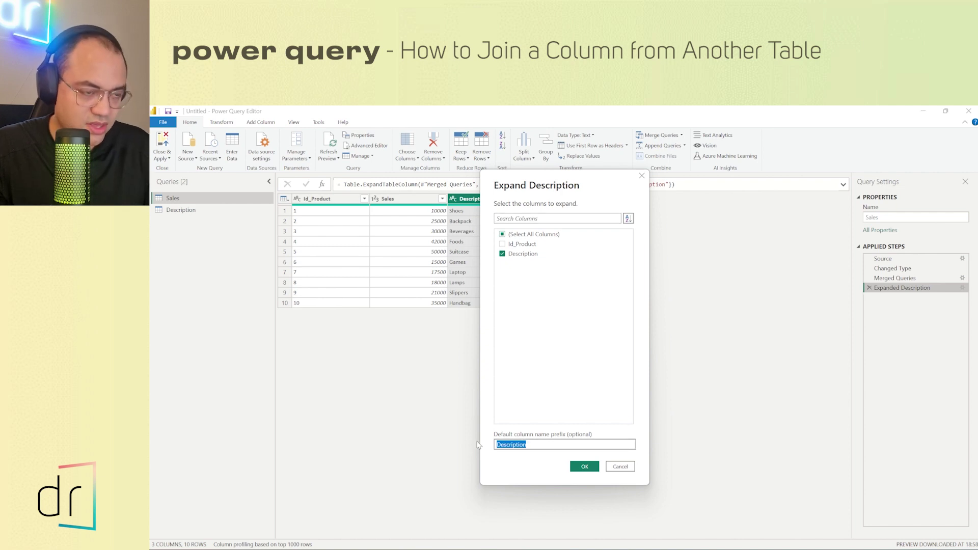
key("BackSpace")
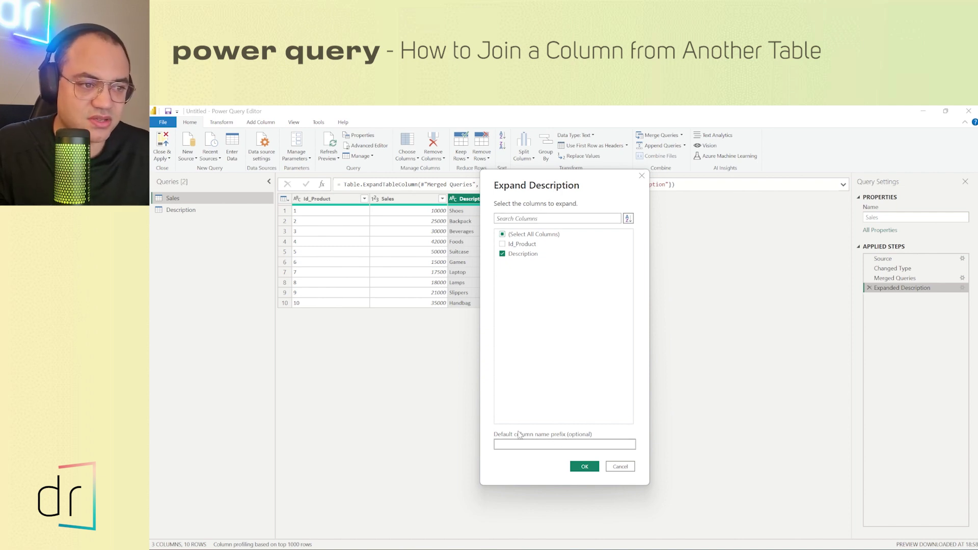
left_click(584, 467)
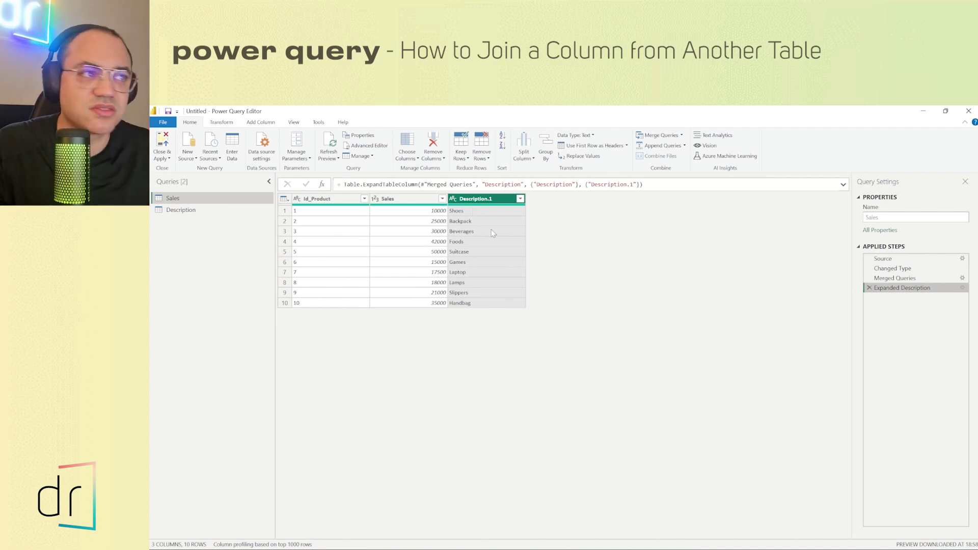
Change the Expanded Description step to expand only the Id_Product column, leaving Description out.
left_click(962, 288)
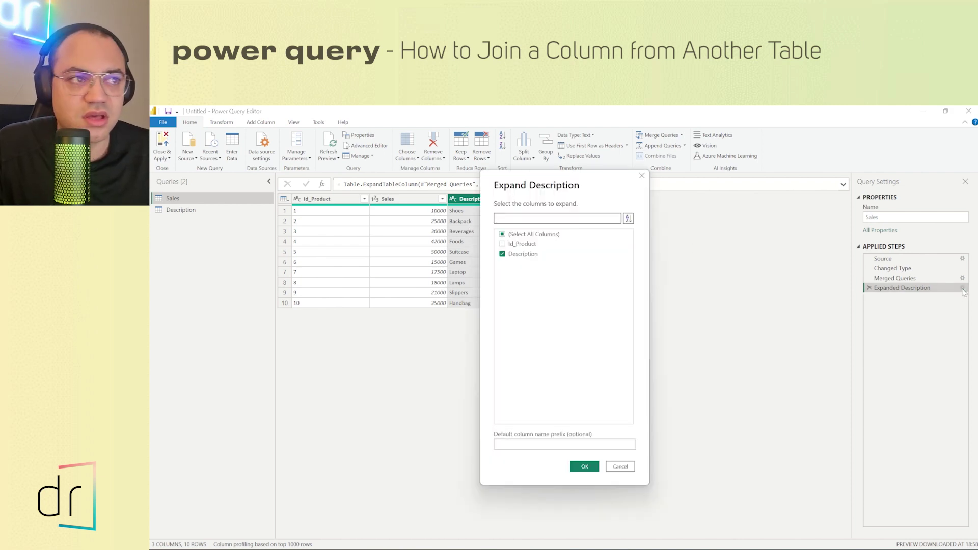
left_click(503, 244)
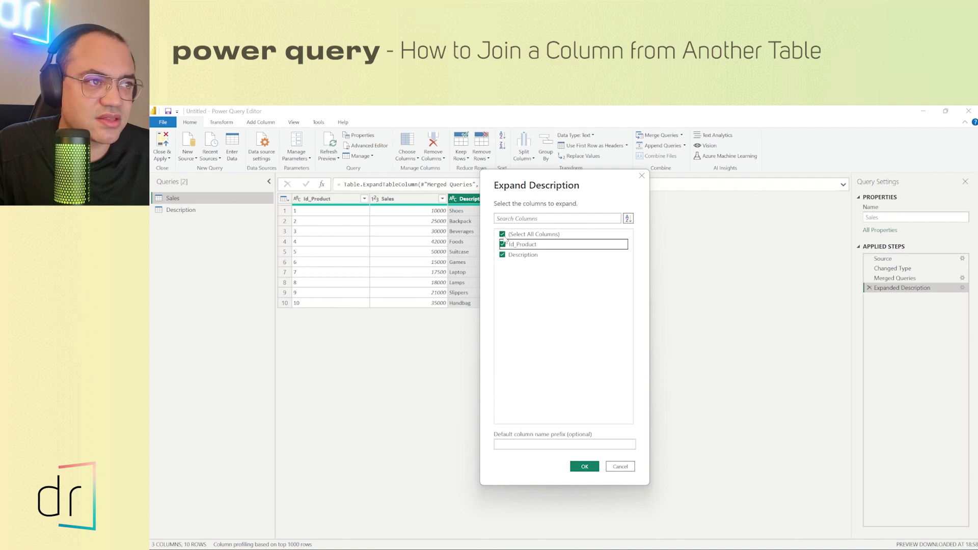
left_click(503, 234)
left_click(502, 245)
left_click(502, 255)
left_click(503, 245)
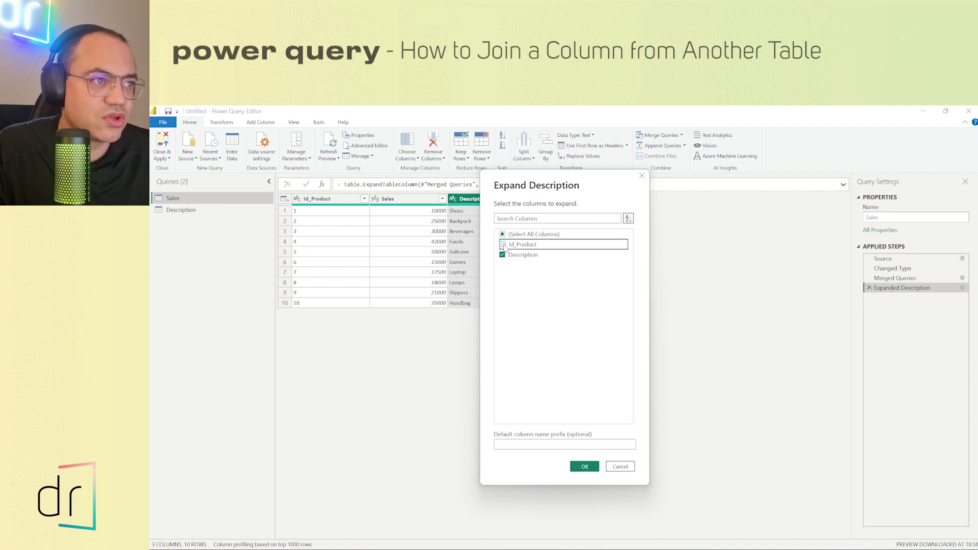
left_click(503, 255)
left_click(502, 235)
left_click(502, 235)
left_click(502, 245)
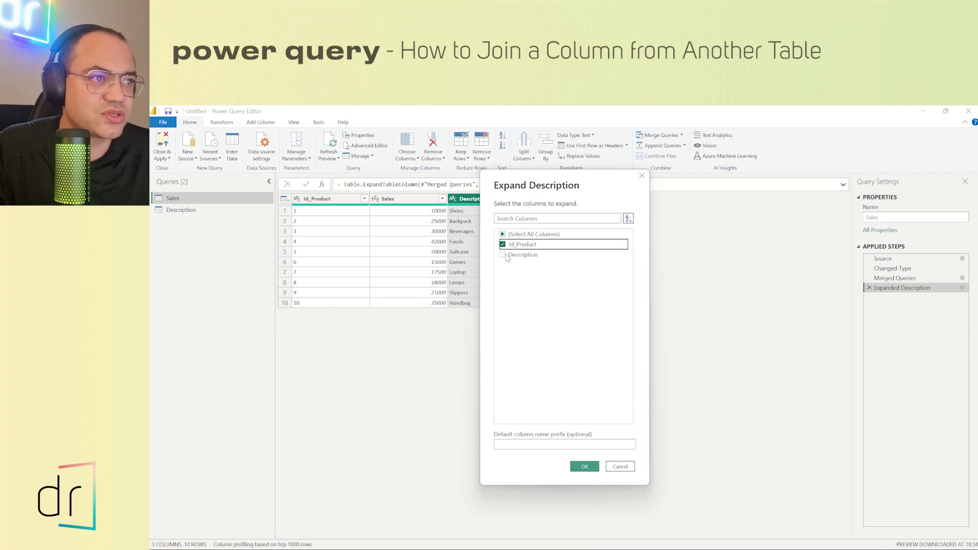
left_click(579, 467)
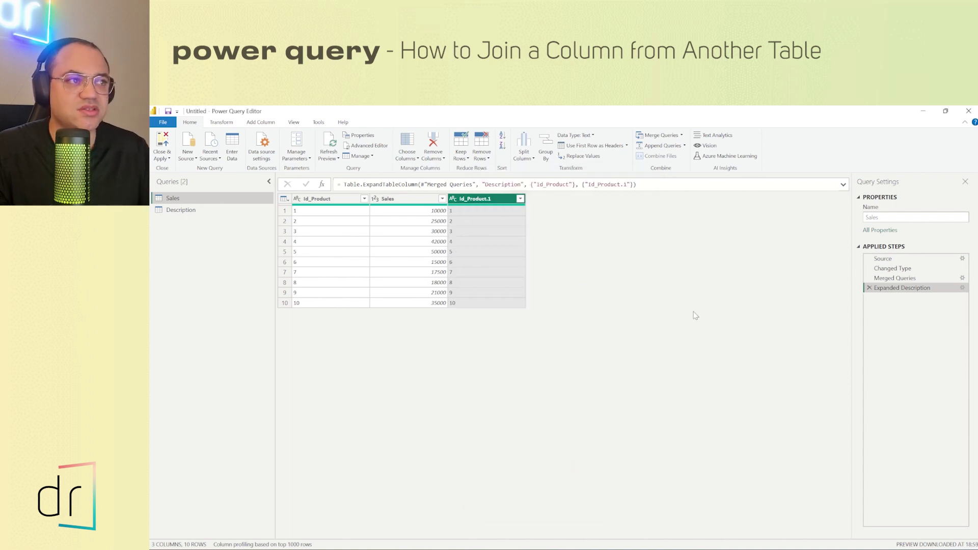
Switch the Expanded Description step back to expanding only Description, excluding Id_Product.
left_click(962, 288)
left_click(503, 244)
left_click(502, 254)
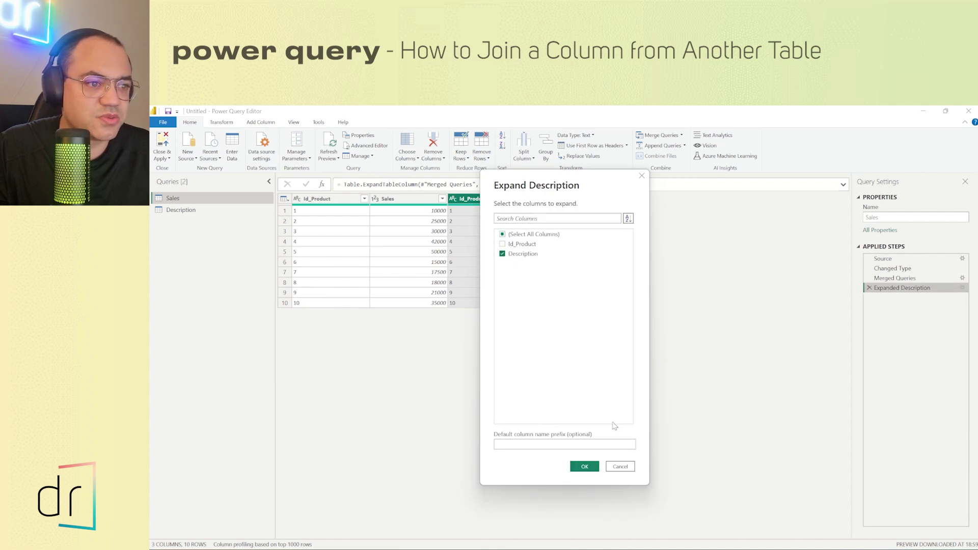
left_click(585, 466)
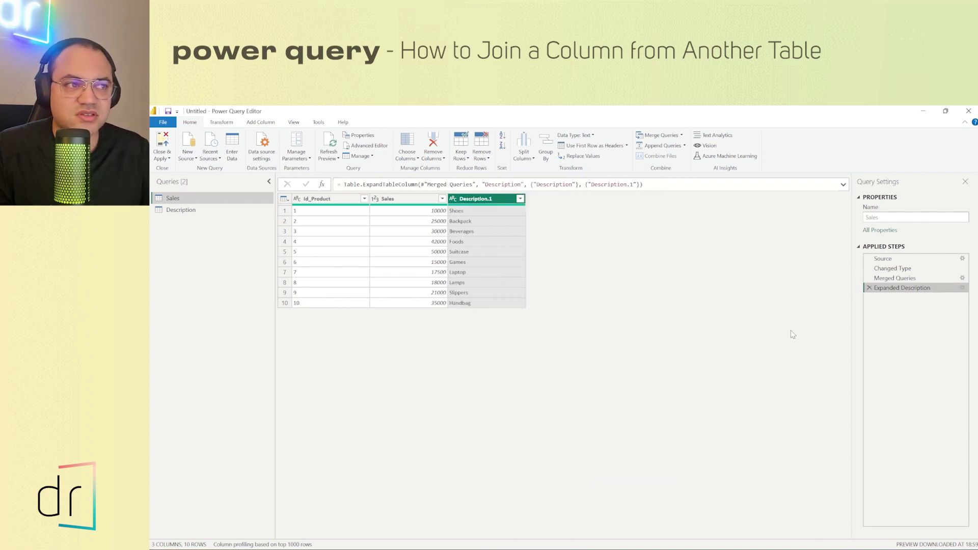
Set the default column name prefix of the Expanded Description step to Table2.
left_click(963, 287)
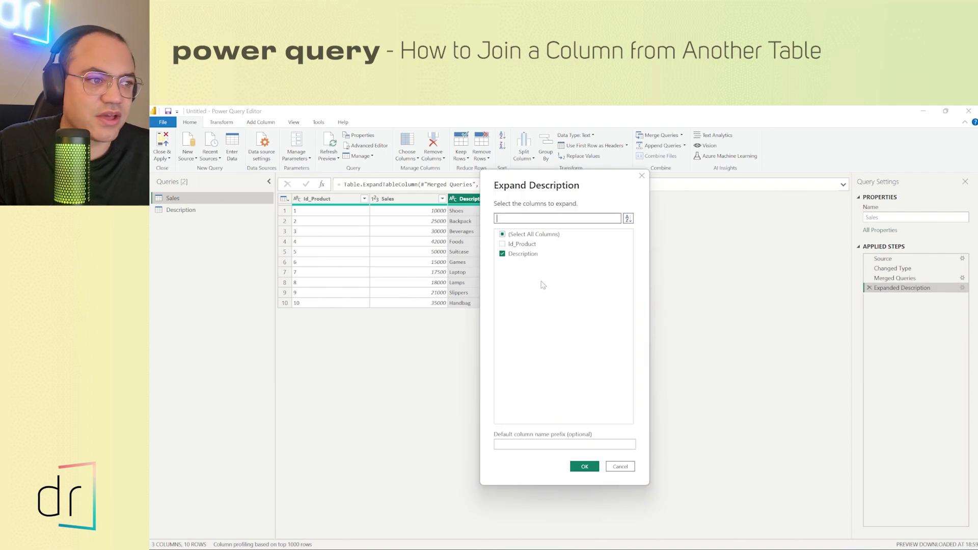
left_click(520, 444)
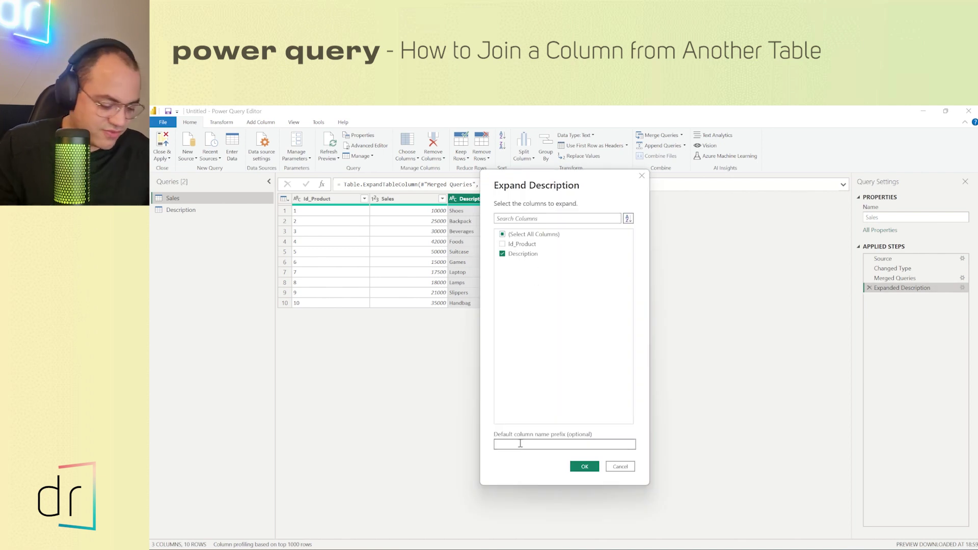
type("Table2")
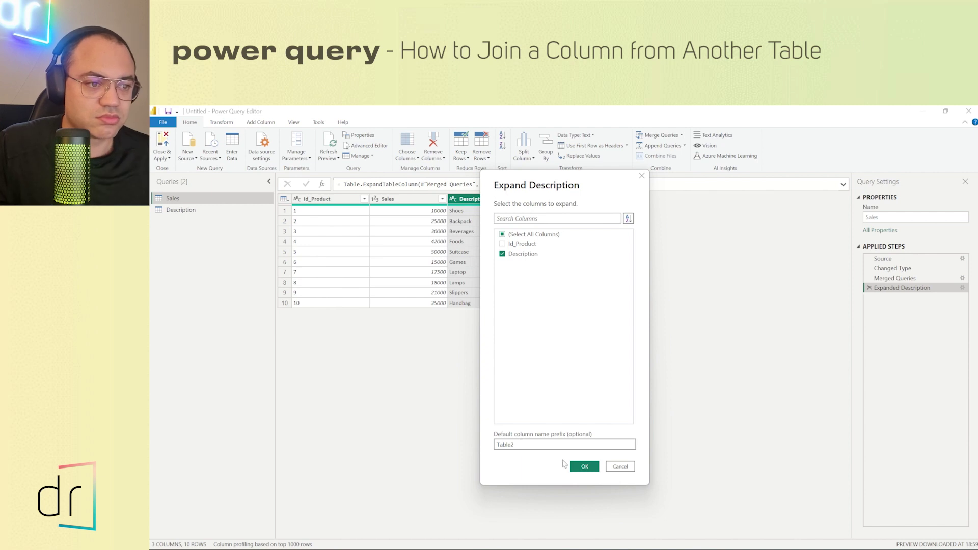
left_click(582, 466)
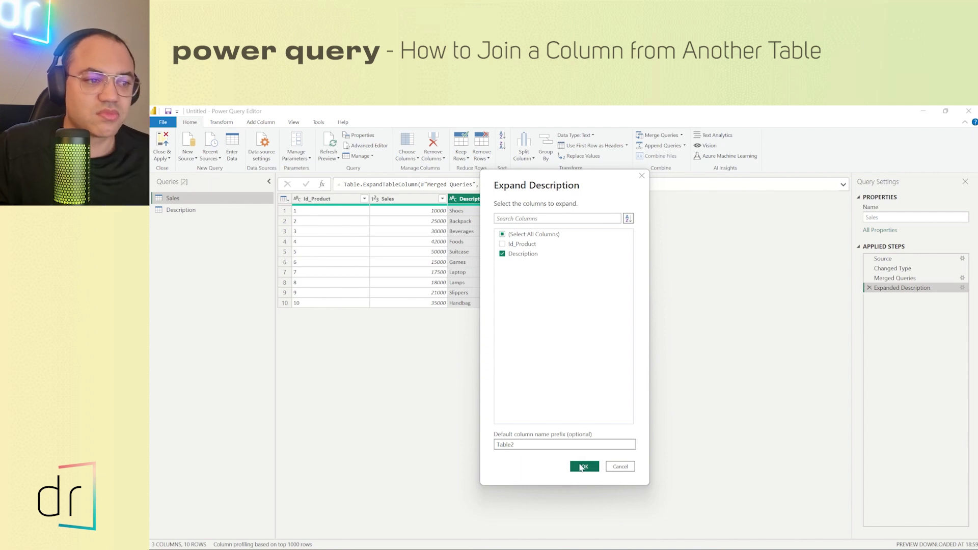